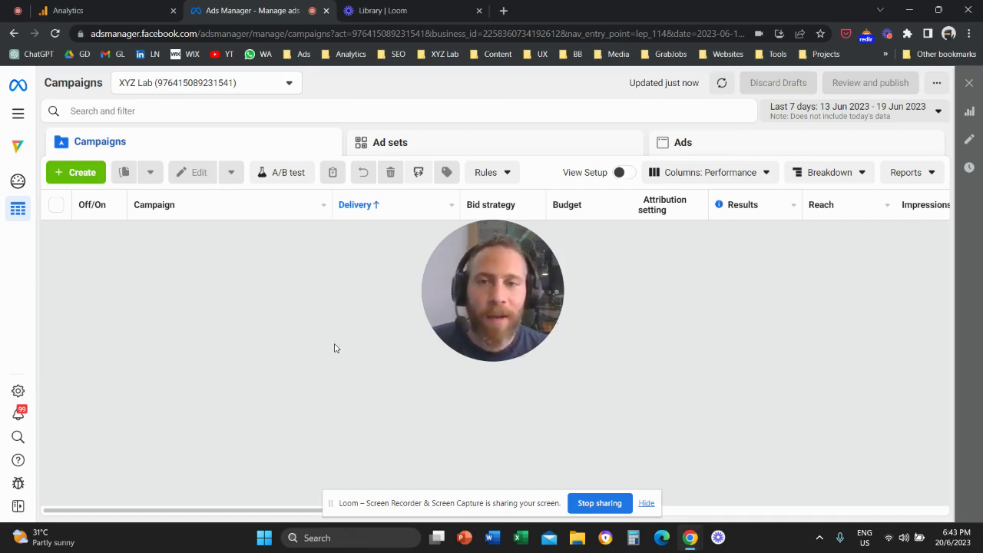
# Create a new Traffic-objective campaign so its draft ad set and ad open in the editor
pyautogui.moveTo(478, 304)
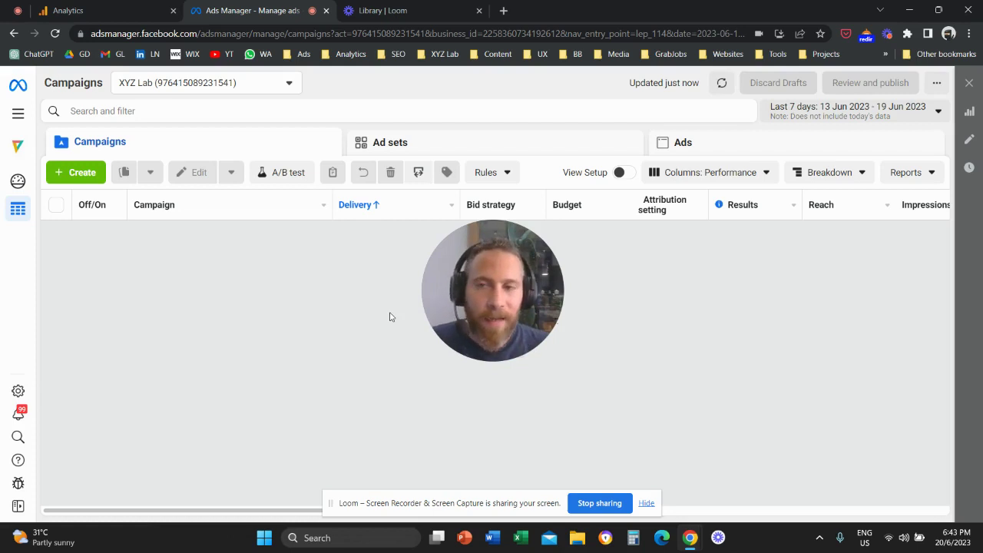
pyautogui.moveTo(466, 288); pyautogui.dragTo(596, 226)
pyautogui.click(85, 173)
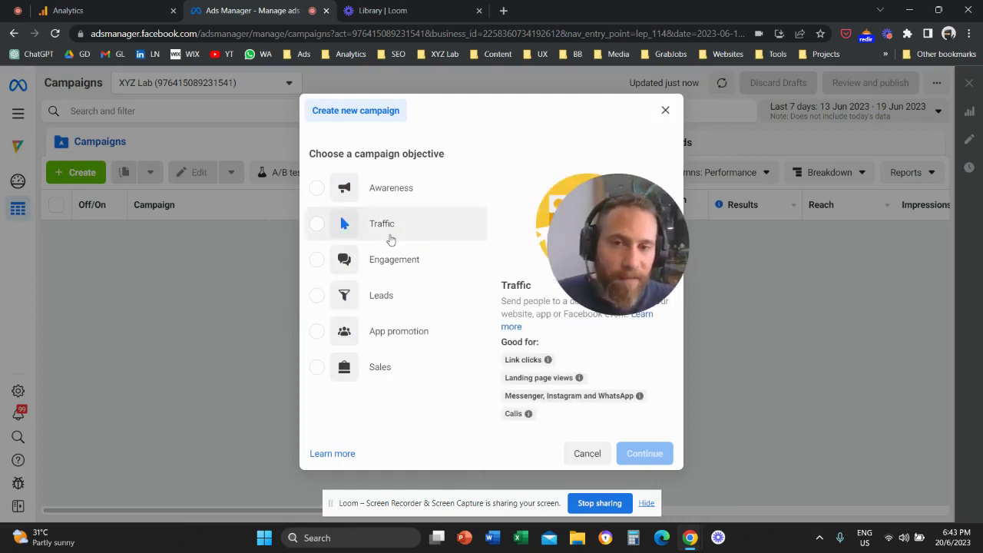
pyautogui.click(316, 223)
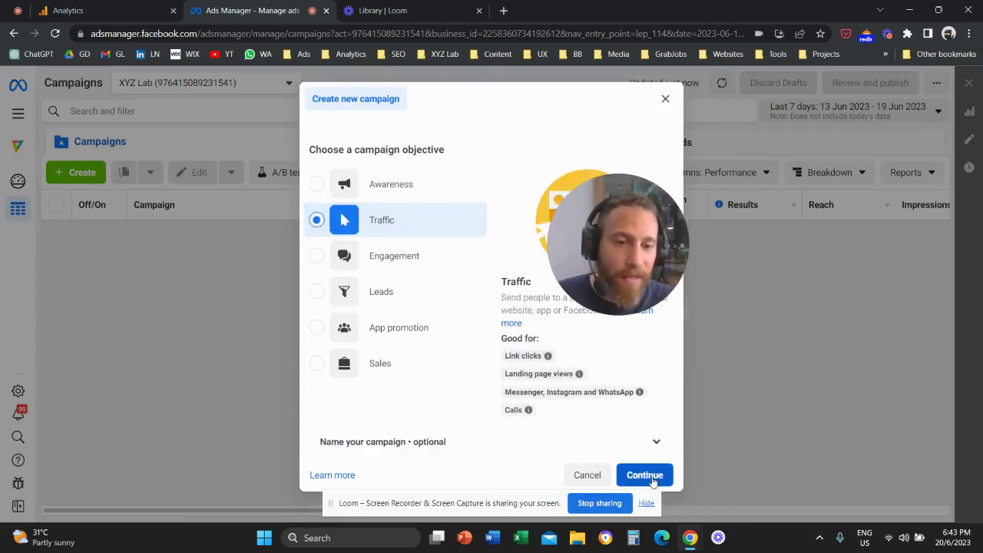
pyautogui.click(642, 473)
pyautogui.moveTo(519, 386)
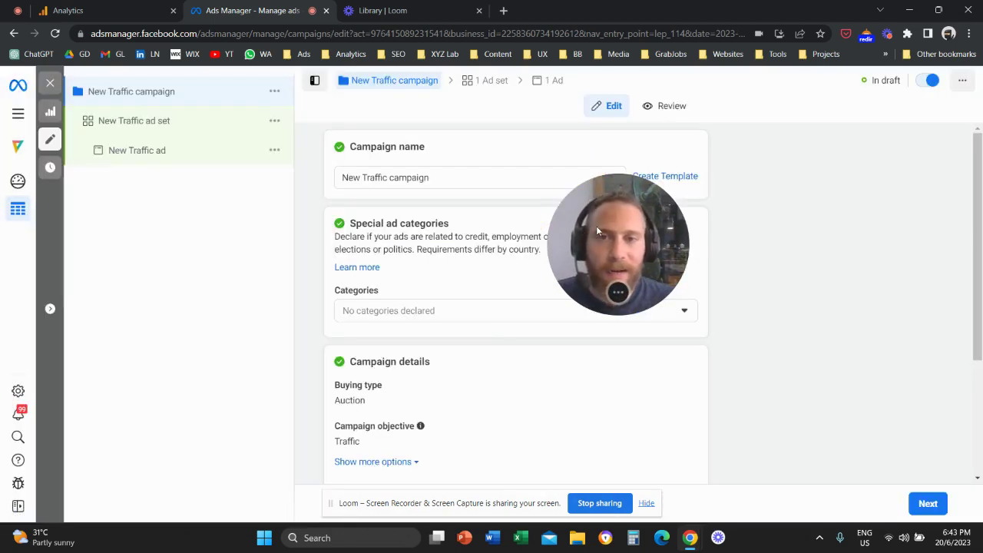
pyautogui.moveTo(596, 226); pyautogui.dragTo(423, 157)
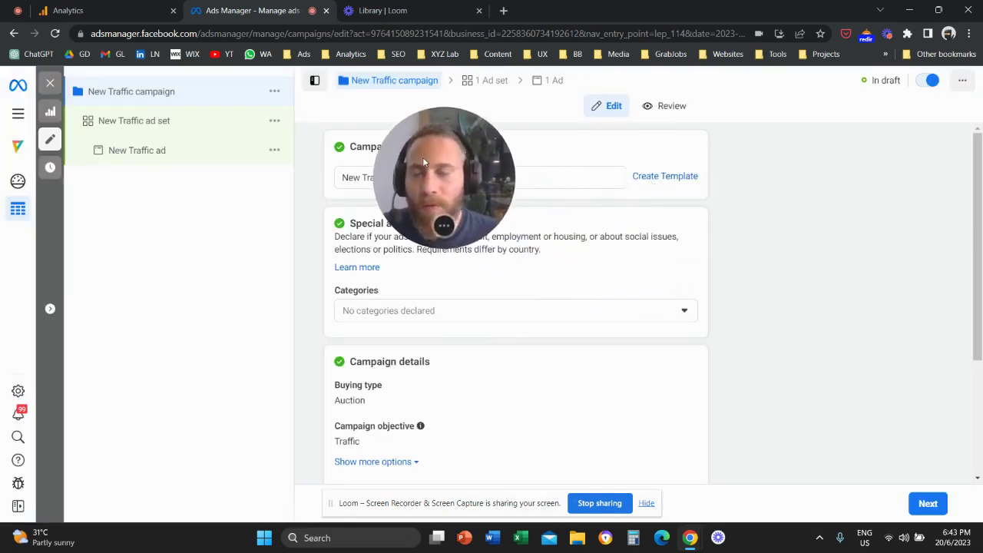
# Set the New Traffic ad set's conversion location to Website and dismiss the performance goal notice
pyautogui.click(178, 125)
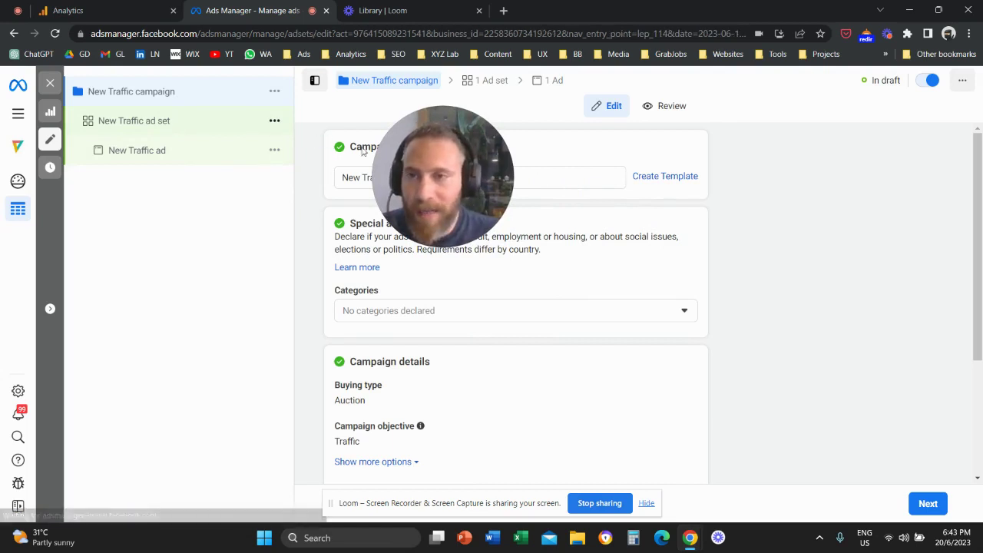
pyautogui.moveTo(409, 158); pyautogui.dragTo(745, 353)
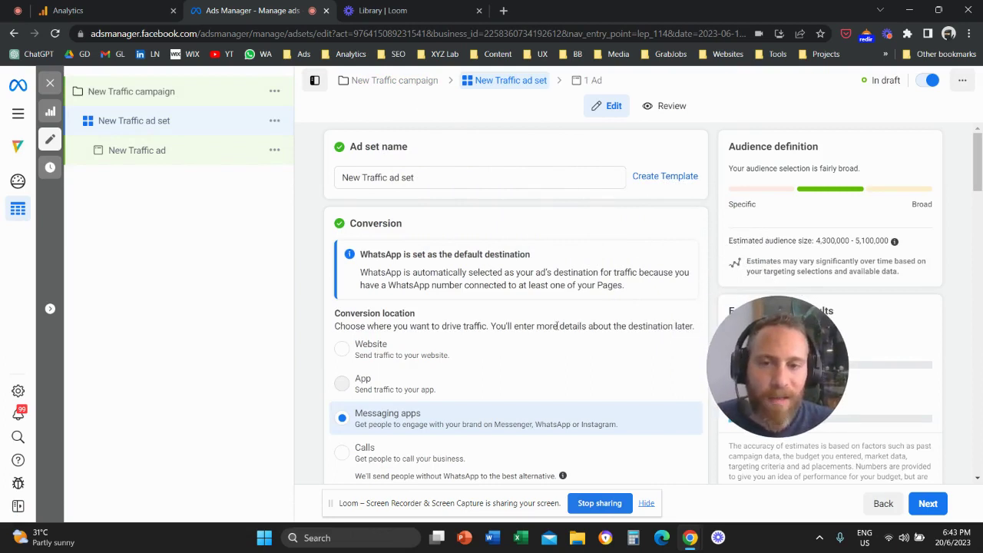
pyautogui.scroll(-1, 408, 347)
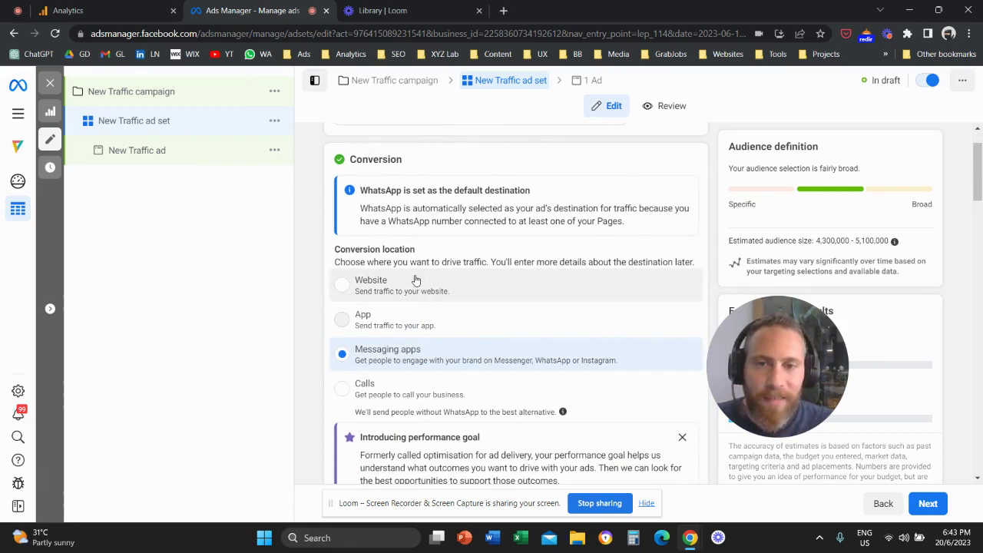
pyautogui.click(417, 284)
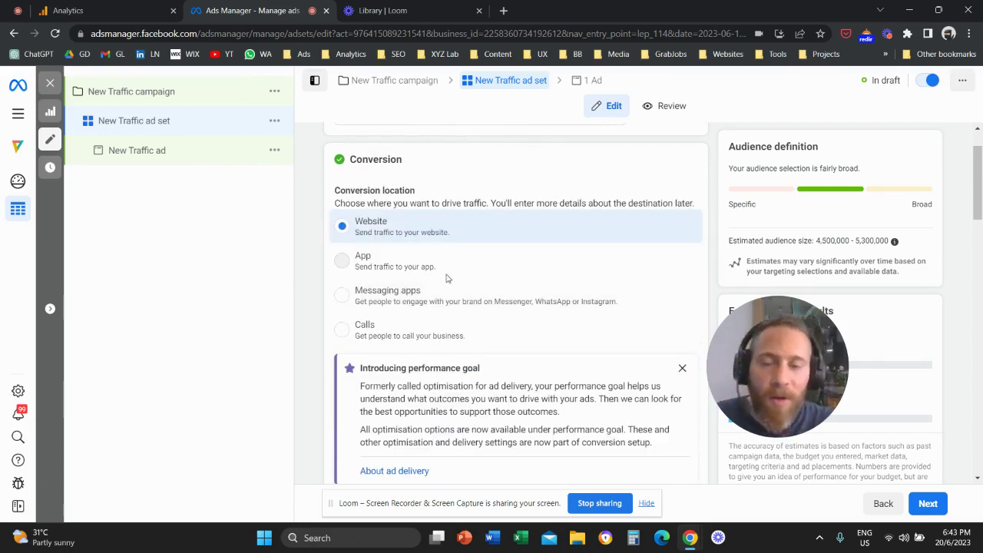
pyautogui.scroll(-2, 640, 302)
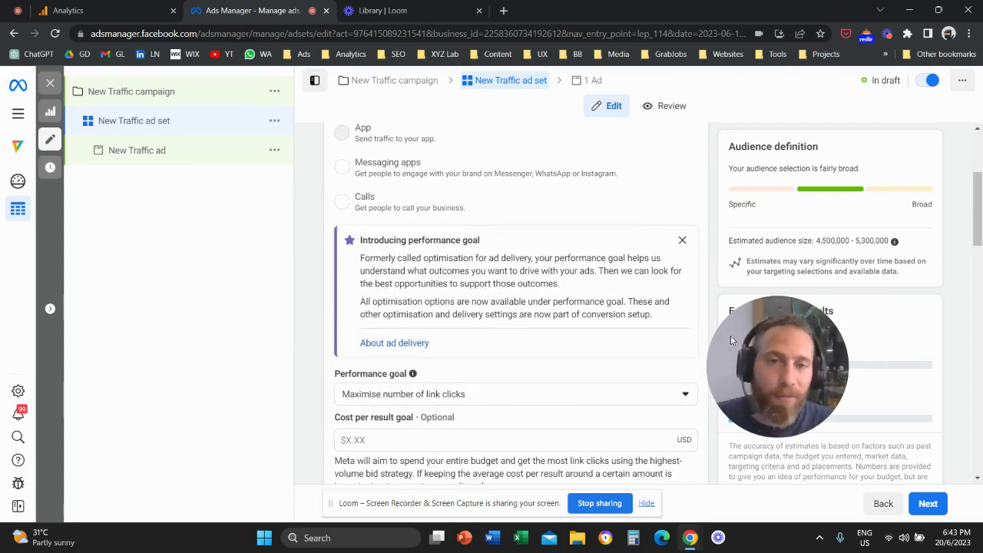
pyautogui.moveTo(752, 355); pyautogui.dragTo(740, 326)
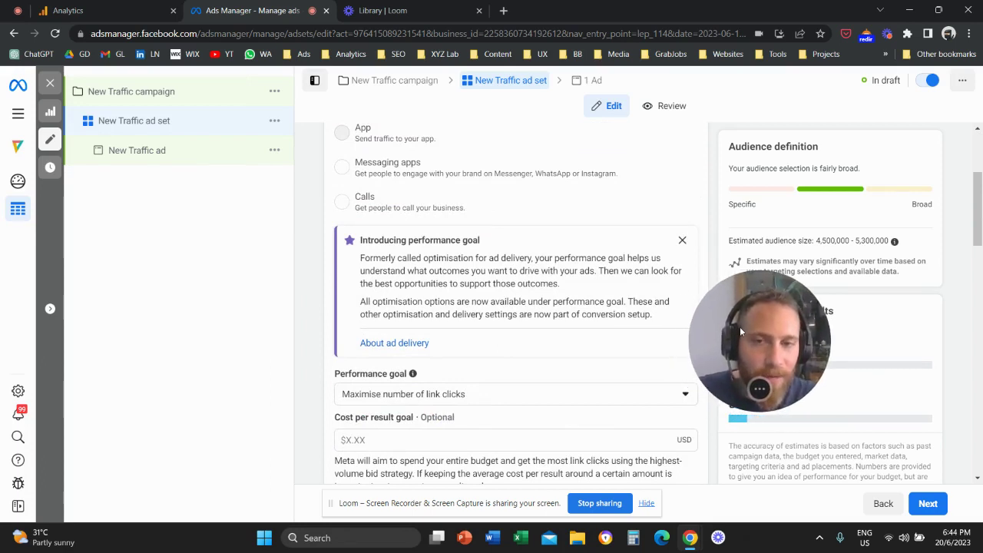
pyautogui.click(683, 240)
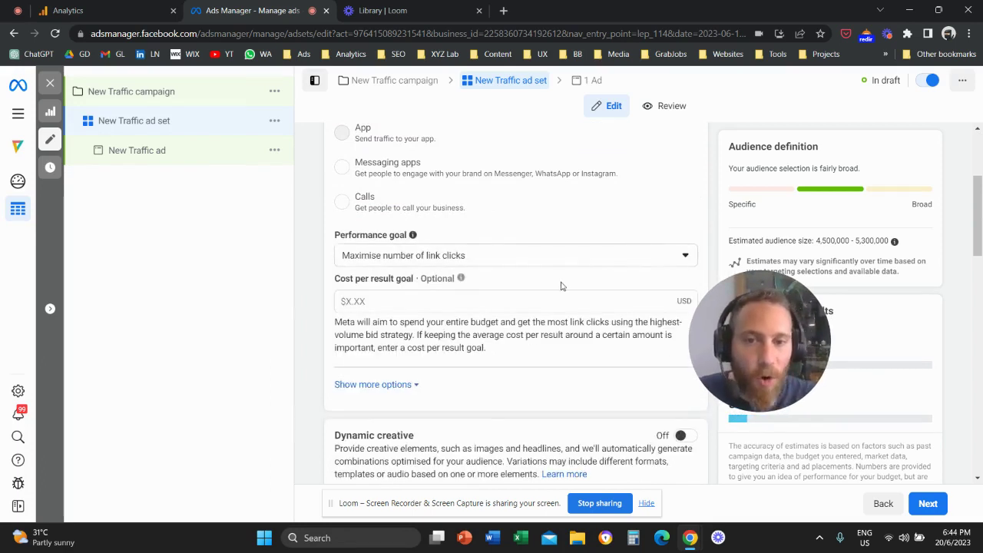
# Change the performance goal to Maximise number of landing page views with a $1.00 cost per result goal
pyautogui.click(499, 258)
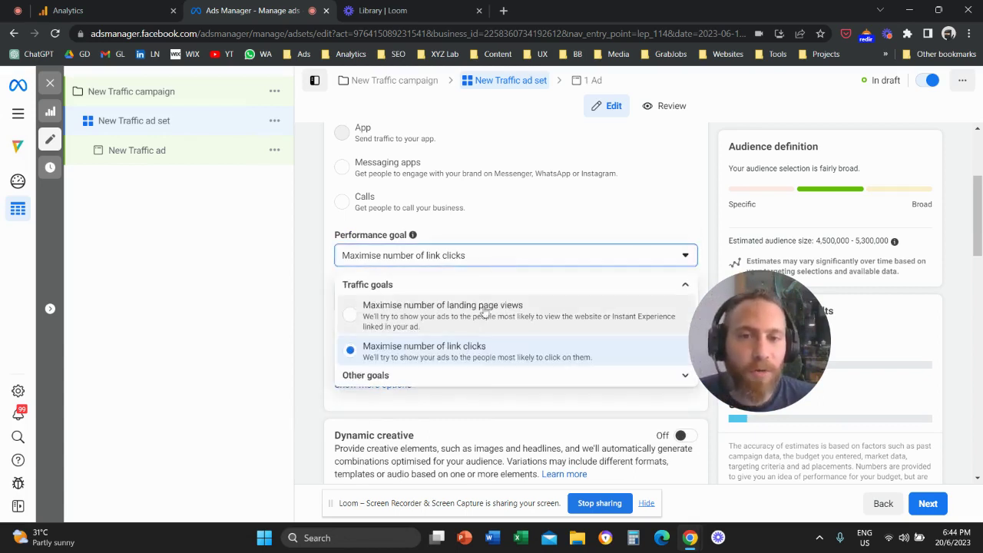
pyautogui.click(482, 317)
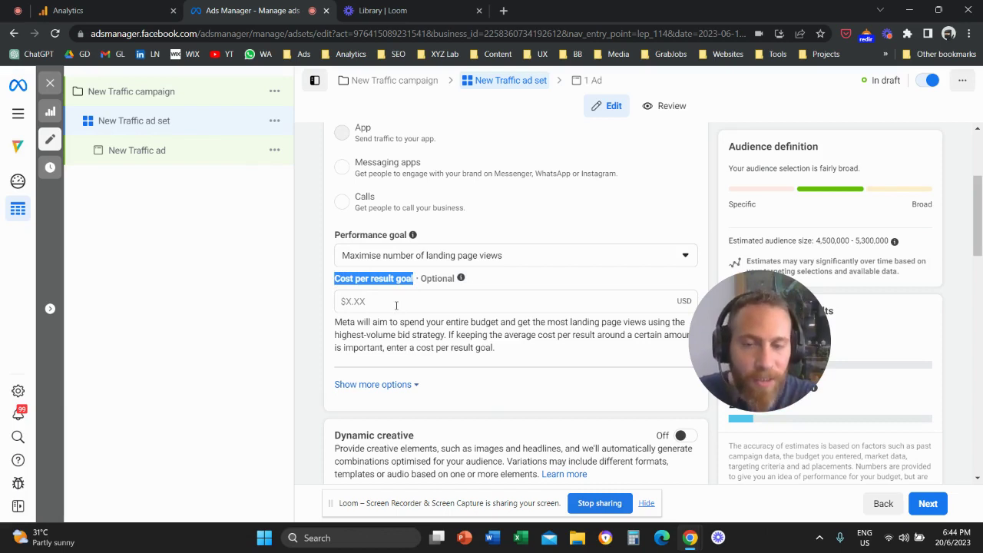
pyautogui.click(396, 305)
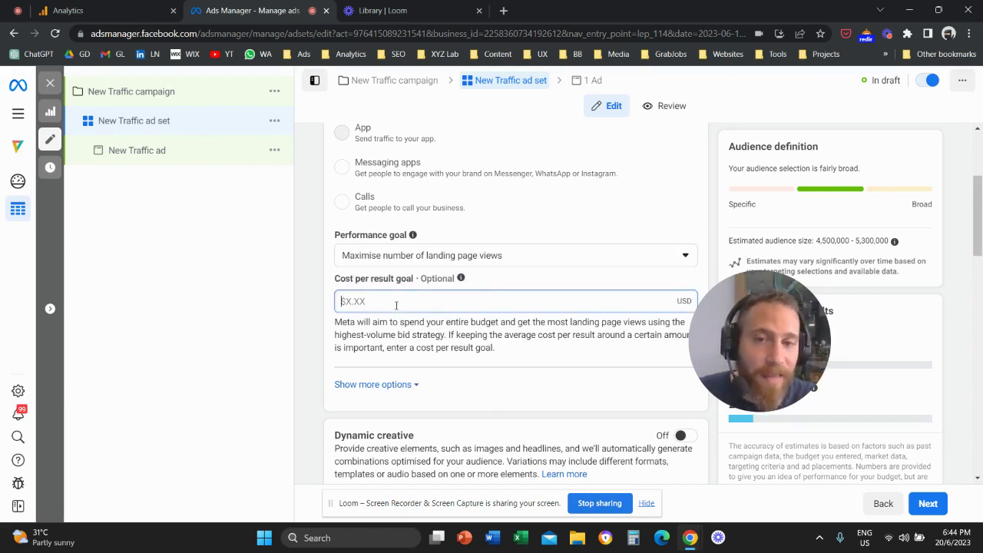
pyautogui.write('1')
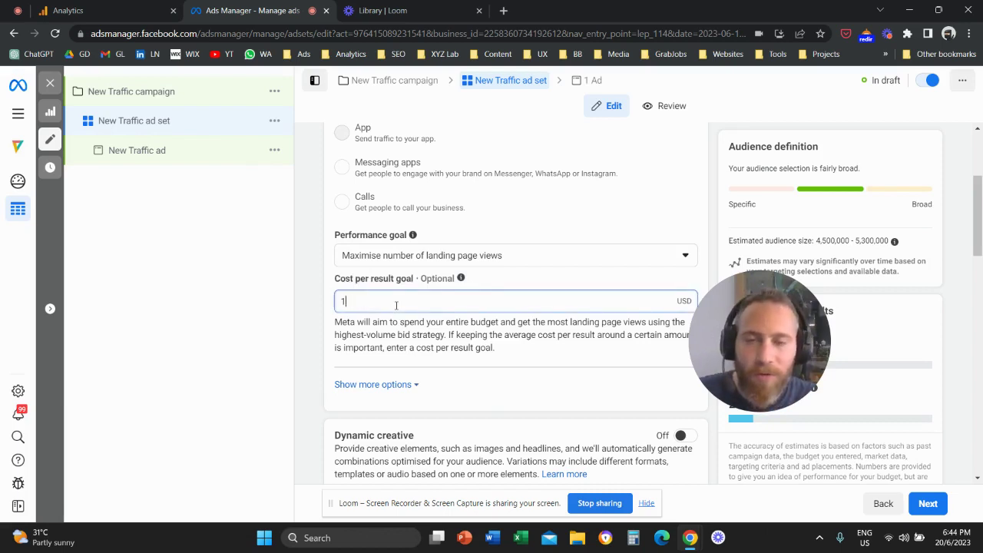
pyautogui.click(323, 308)
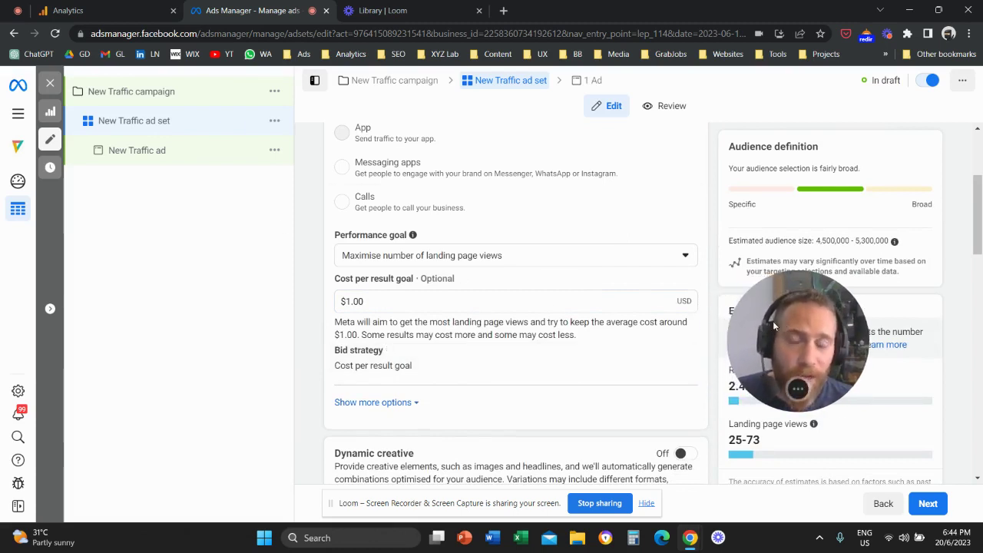
pyautogui.moveTo(773, 321); pyautogui.dragTo(393, 175)
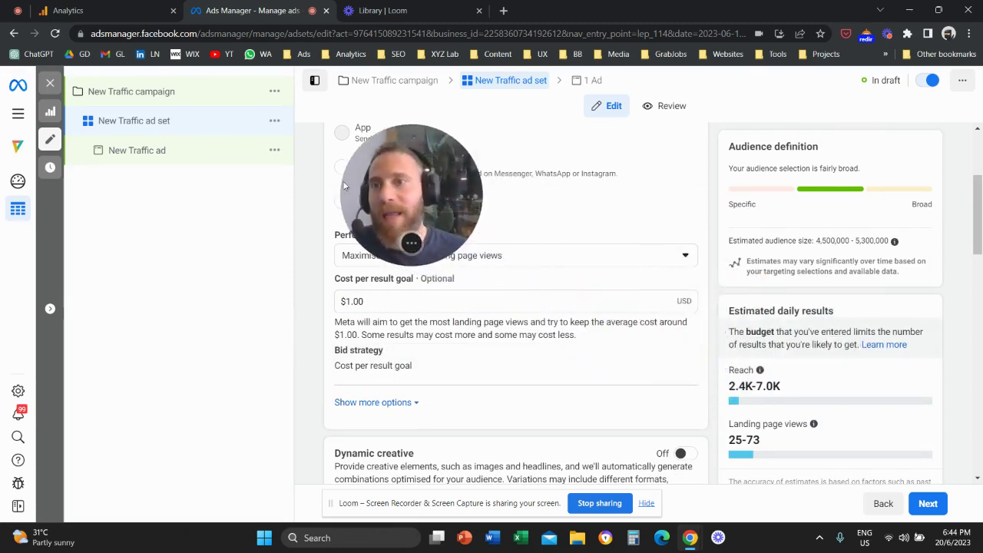
# Return to the campaigns table and start a second campaign with the Leads objective
pyautogui.click(50, 85)
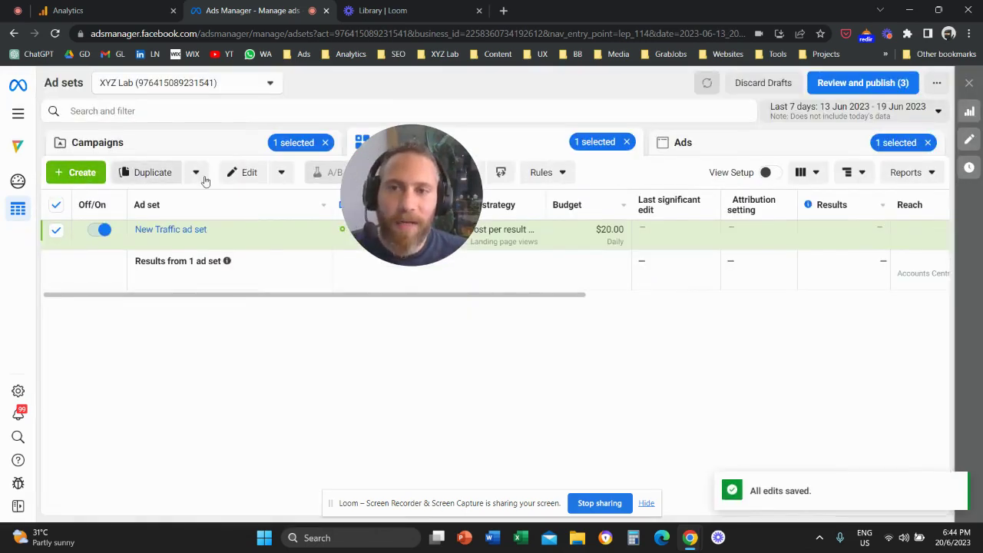
pyautogui.click(199, 153)
pyautogui.click(75, 172)
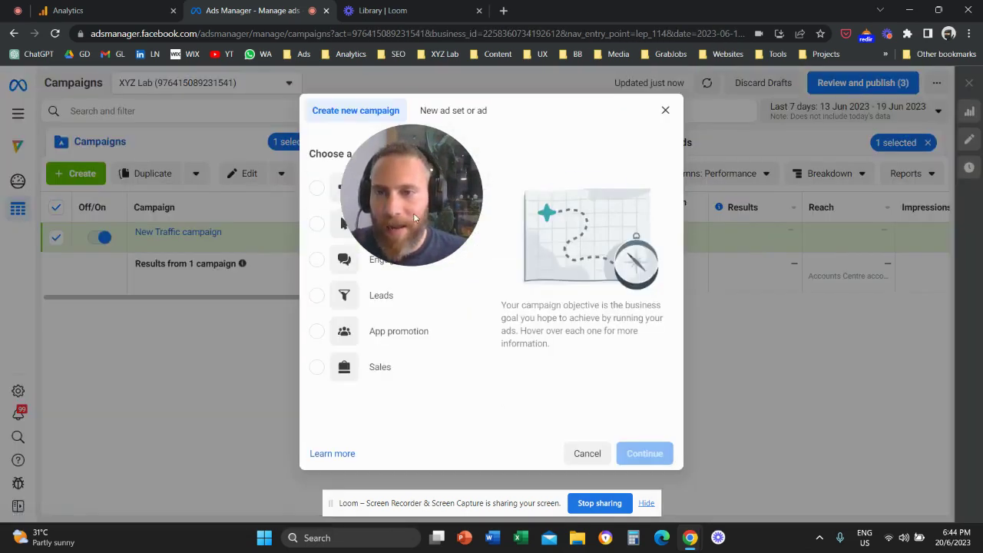
pyautogui.moveTo(424, 200); pyautogui.dragTo(612, 269)
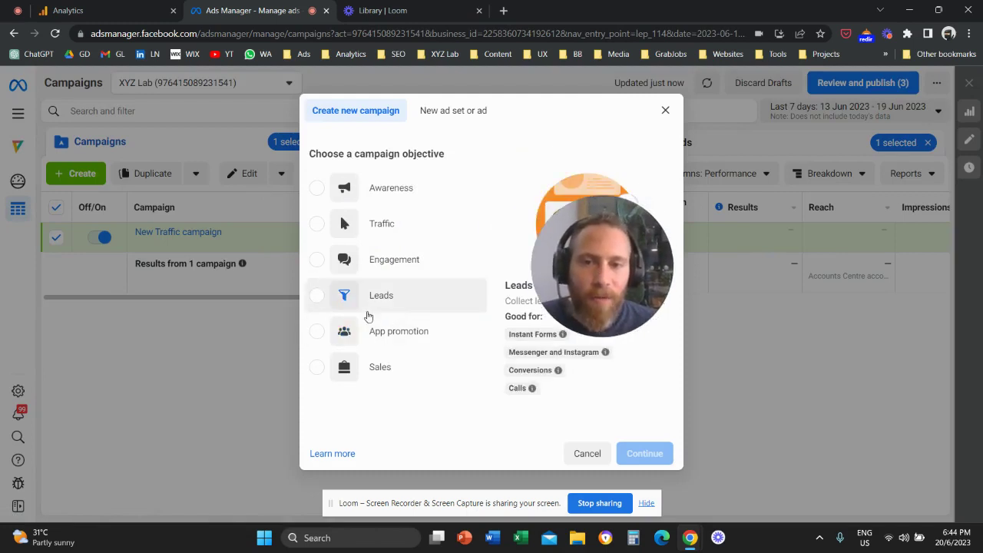
pyautogui.click(315, 297)
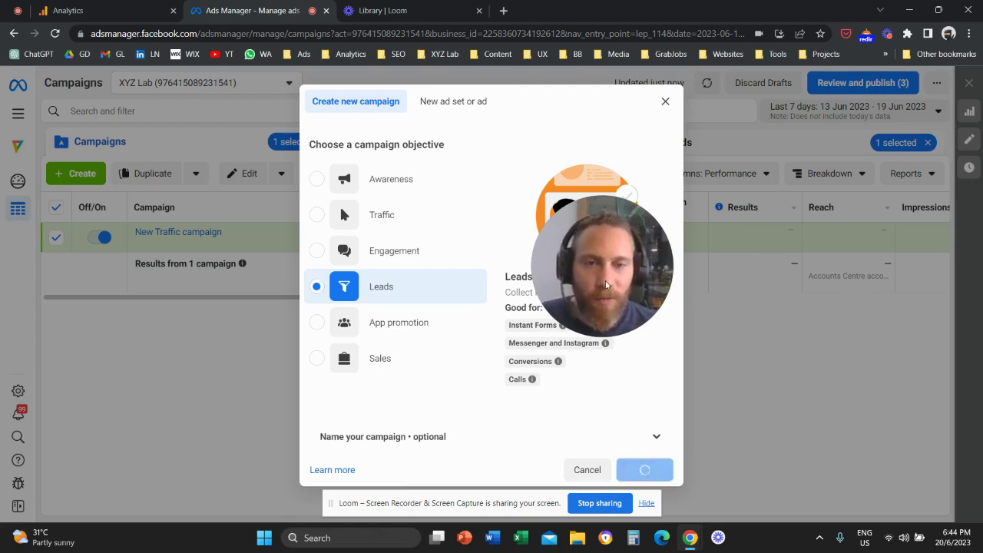
pyautogui.moveTo(607, 285); pyautogui.dragTo(720, 288)
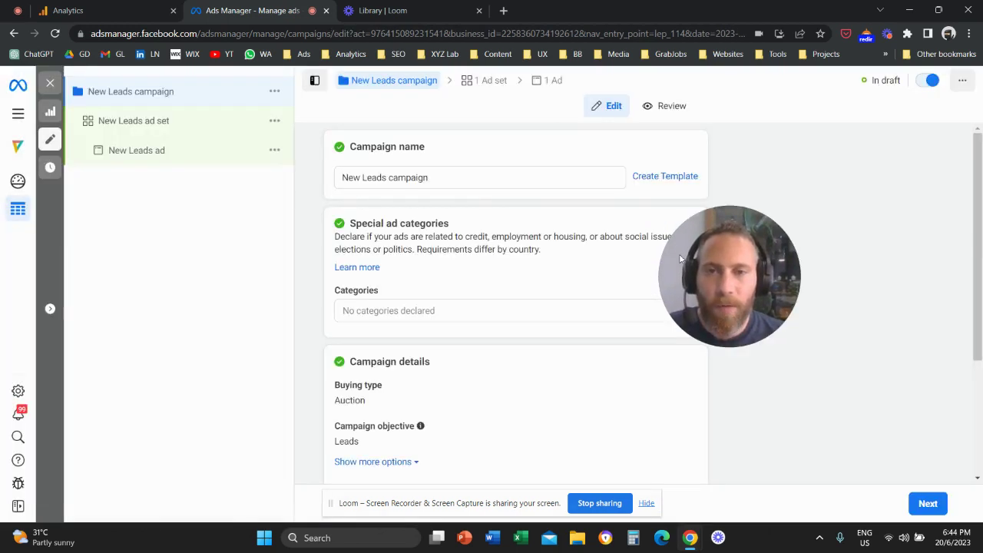
# Open the New Leads ad set, dismiss the goal notice, and keep Maximise number of leads
pyautogui.moveTo(680, 259); pyautogui.dragTo(422, 177)
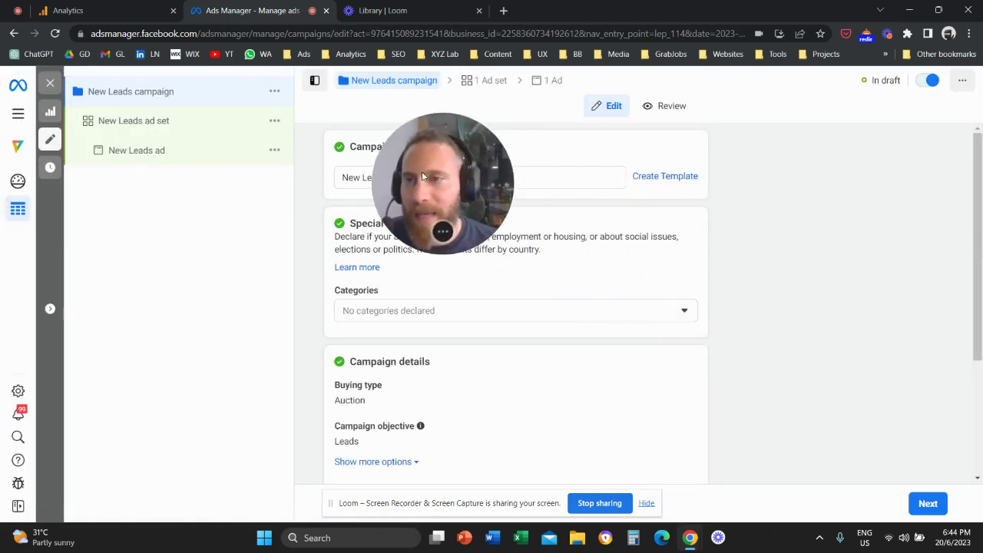
pyautogui.click(163, 131)
pyautogui.moveTo(486, 196); pyautogui.dragTo(747, 329)
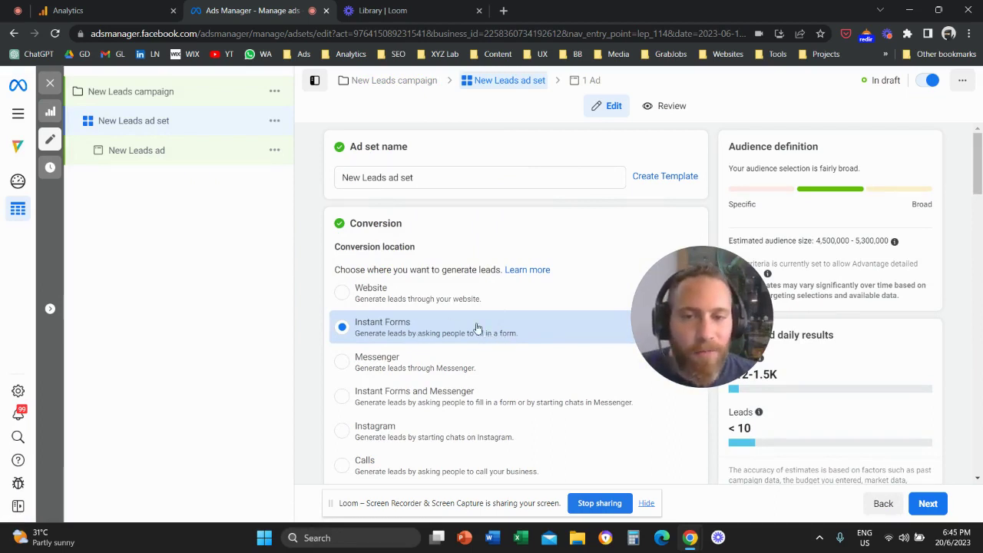
pyautogui.scroll(-3, 454, 376)
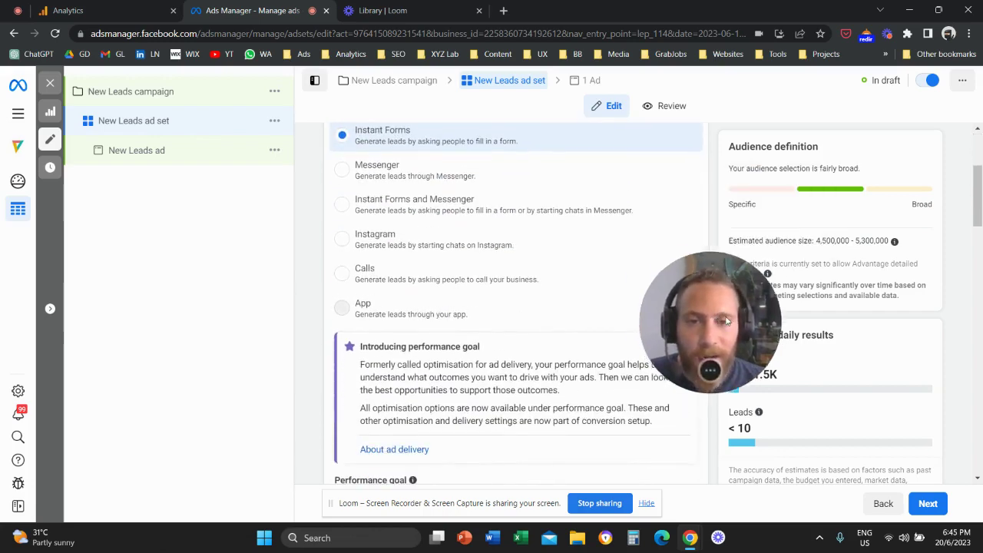
pyautogui.scroll(-2, 636, 331)
pyautogui.click(682, 219)
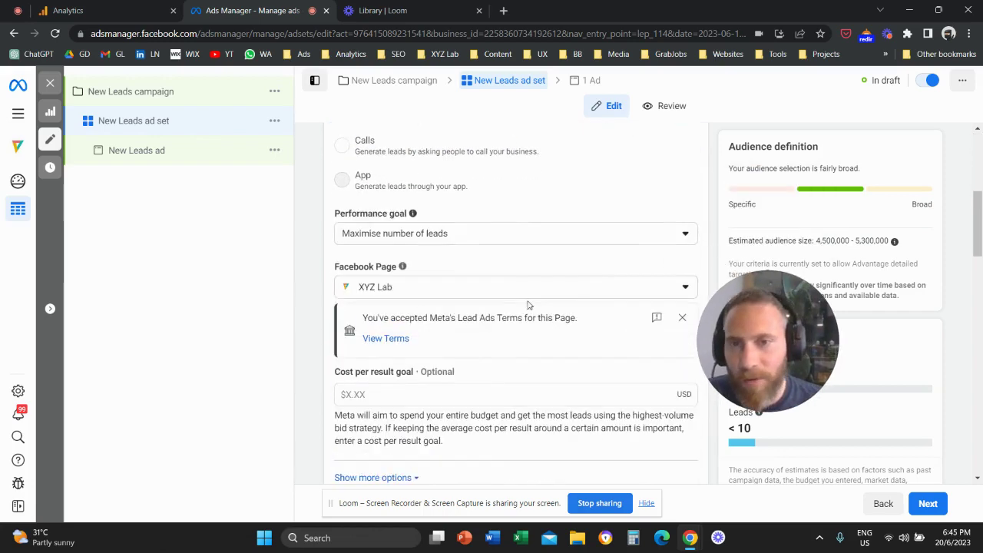
pyautogui.scroll(1, 446, 299)
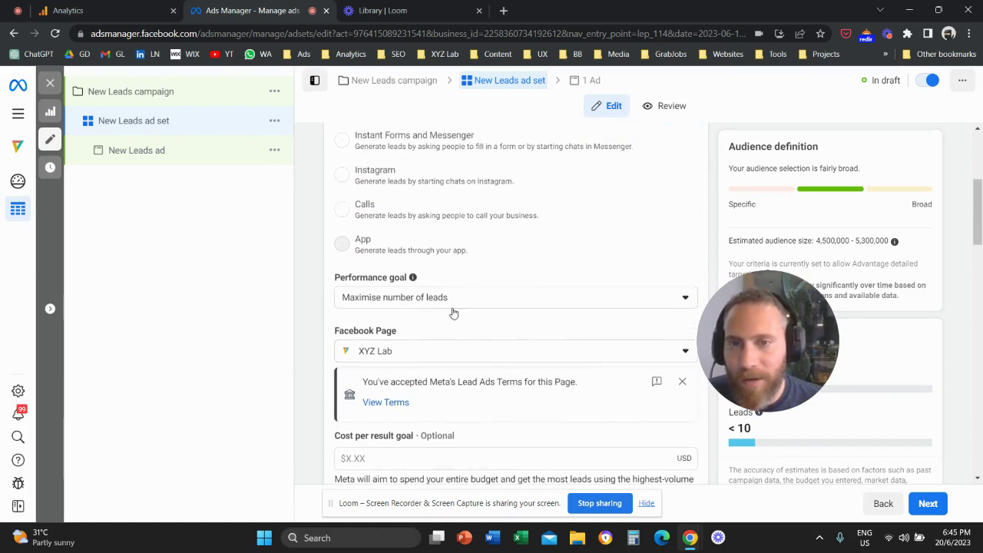
pyautogui.click(500, 306)
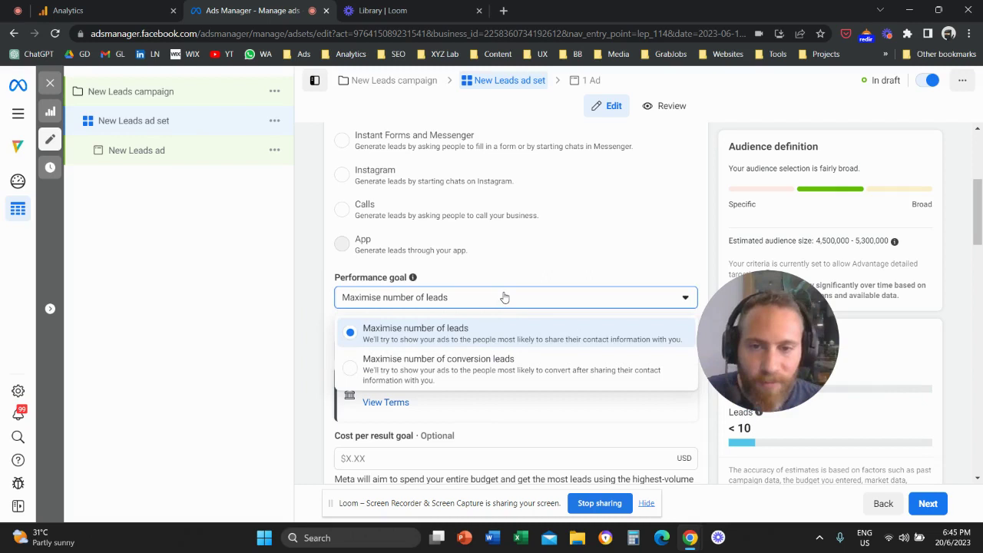
pyautogui.click(487, 333)
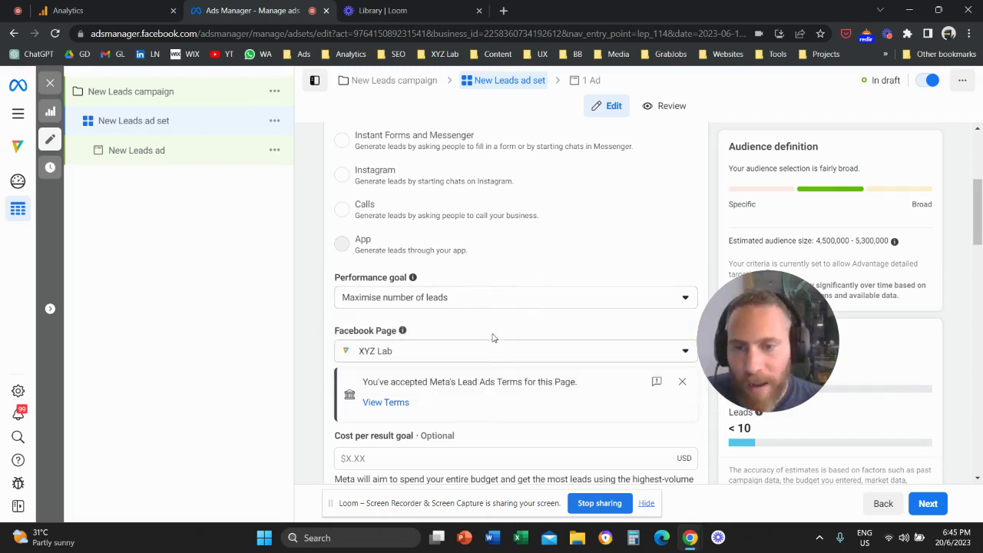
# Dismiss the Lead Ads Terms notice and enter a $10.00 cost per result goal
pyautogui.scroll(-2, 505, 324)
pyautogui.click(682, 254)
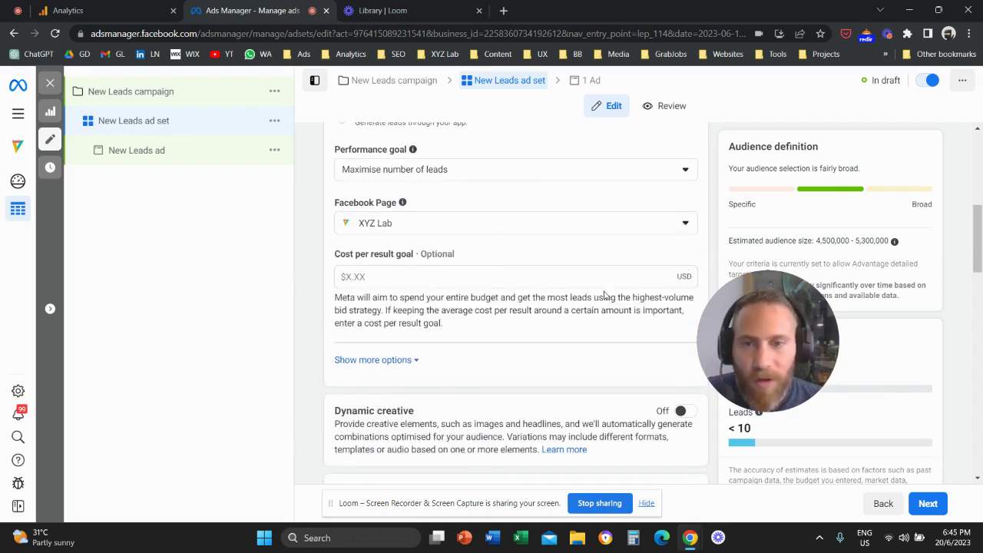
pyautogui.click(415, 279)
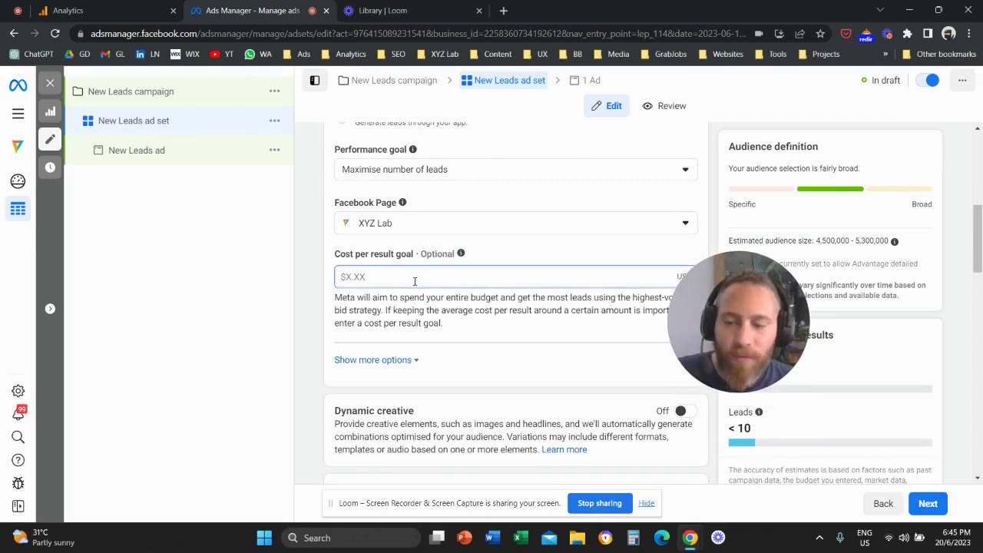
pyautogui.write('10')
pyautogui.click(478, 257)
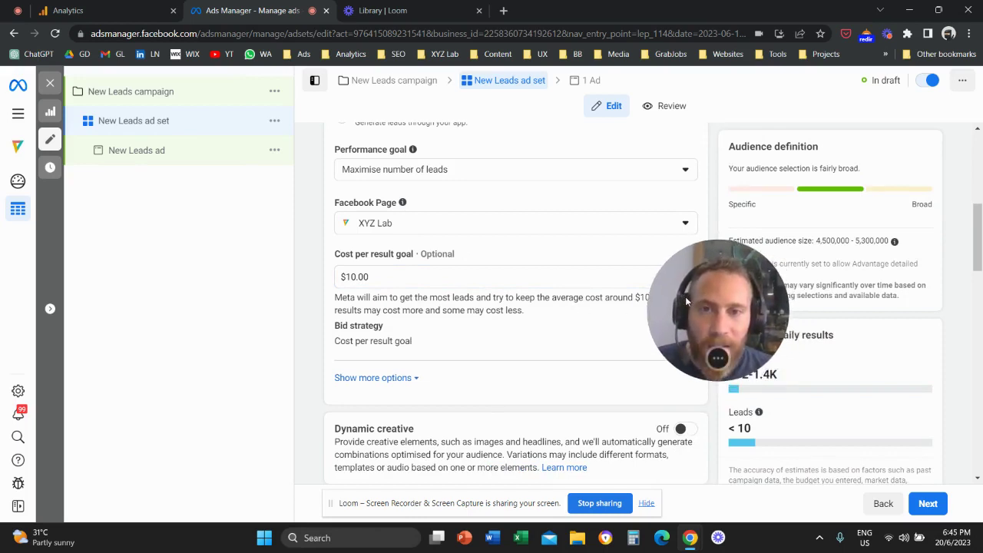
# Expand the Bid strategy section to review the cost per result goal setting
pyautogui.moveTo(685, 300); pyautogui.dragTo(736, 304)
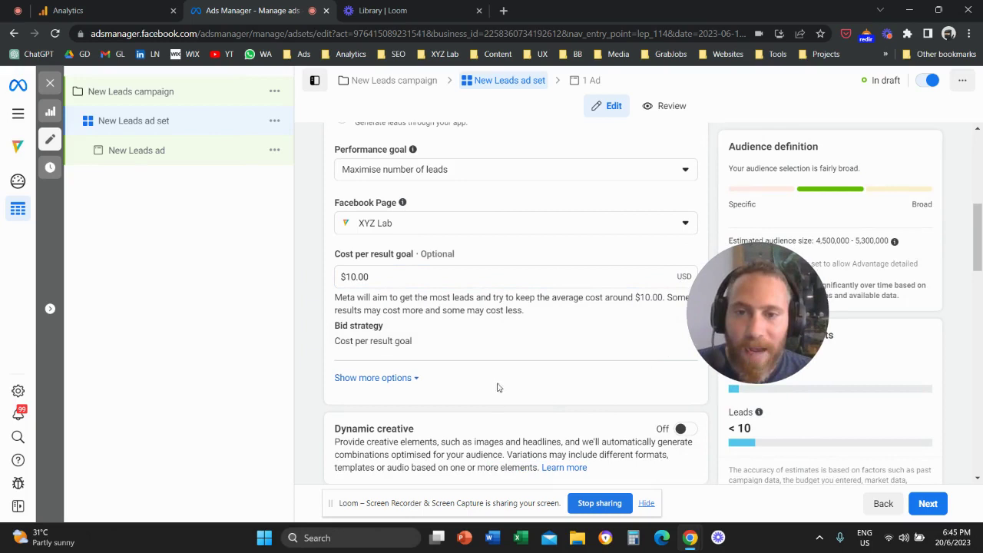
pyautogui.click(670, 328)
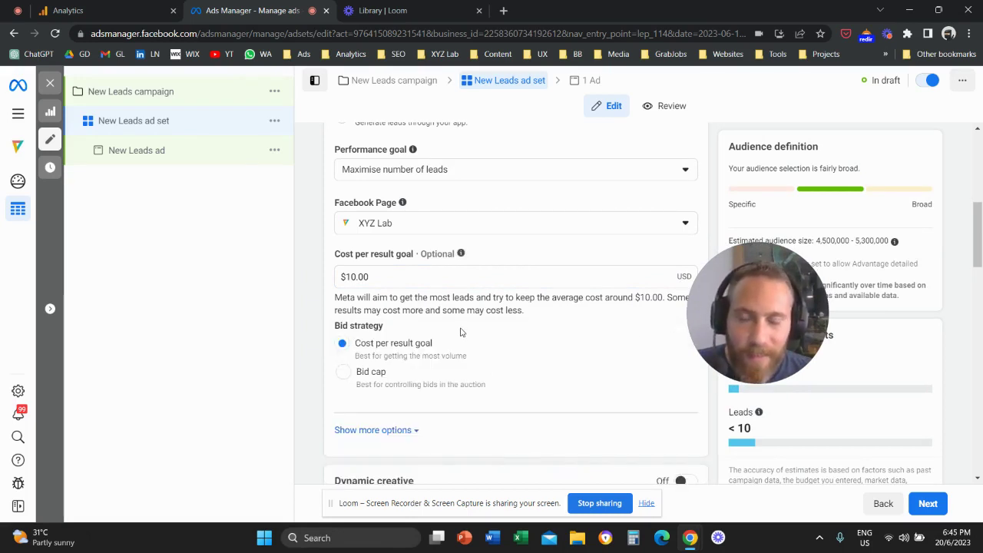
pyautogui.moveTo(718, 316)
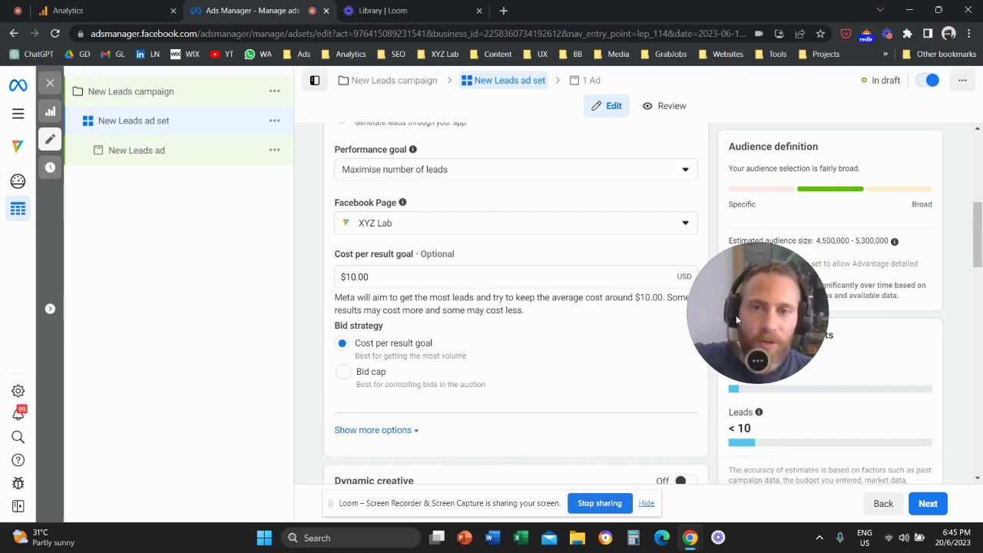
pyautogui.moveTo(736, 315); pyautogui.dragTo(685, 305)
pyautogui.scroll(2, 479, 355)
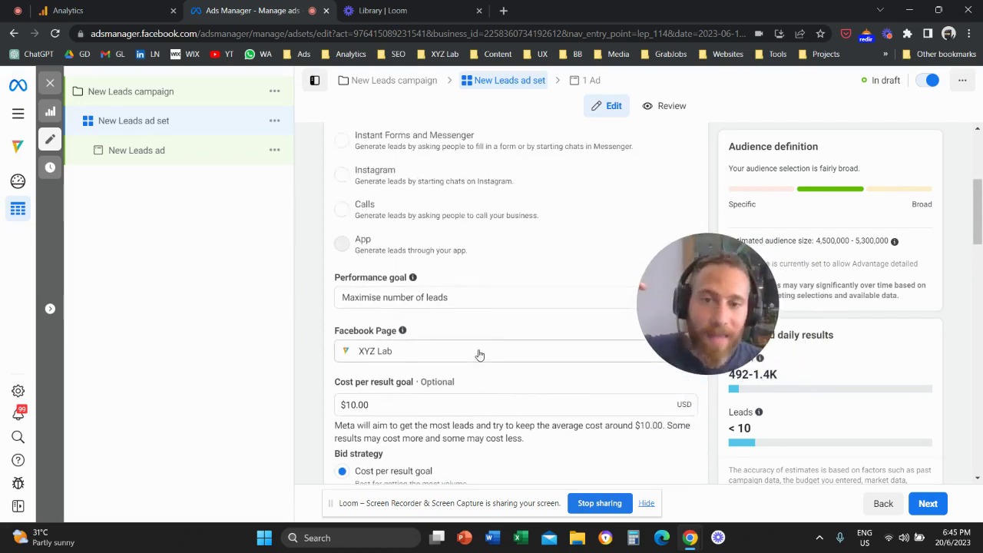
pyautogui.scroll(-1, 479, 354)
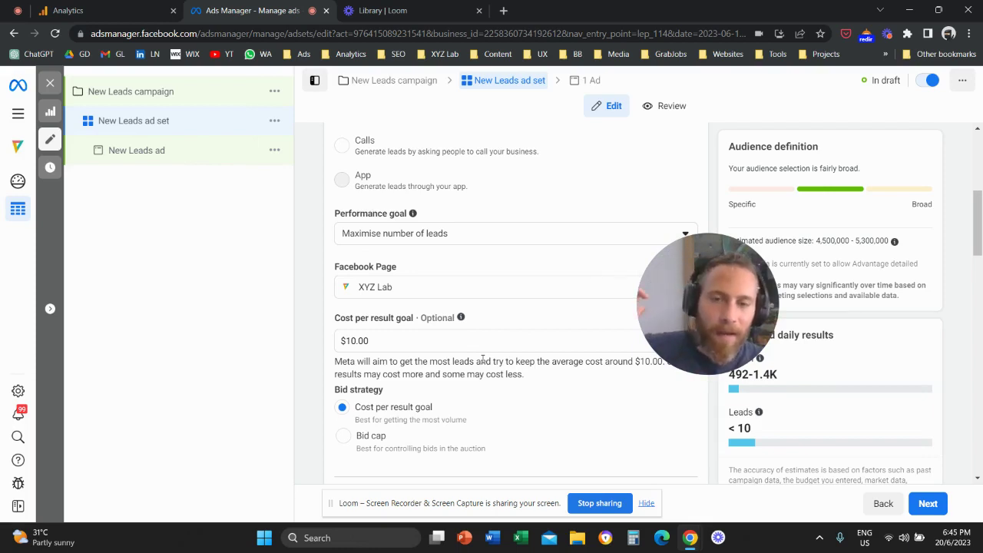
pyautogui.doubleClick(412, 338)
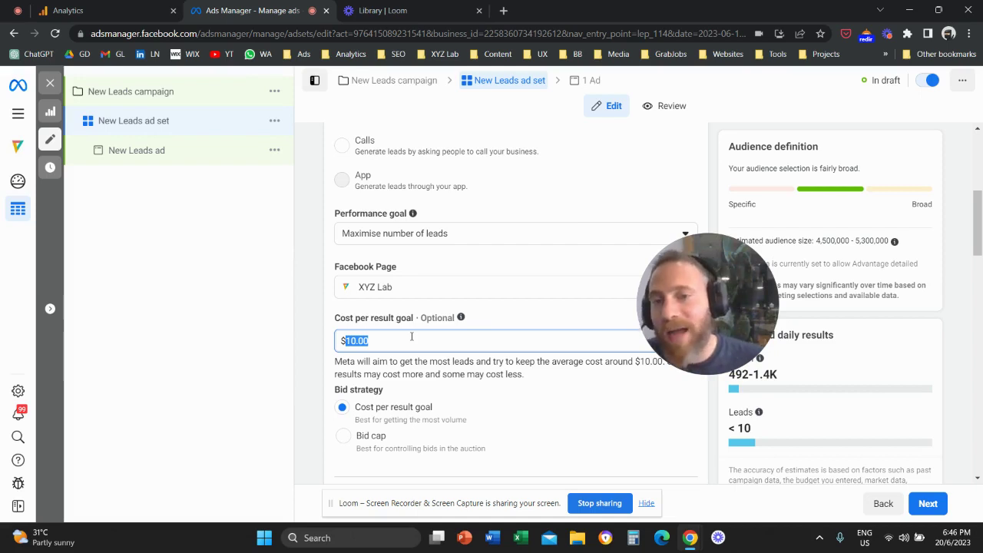
pyautogui.click(322, 320)
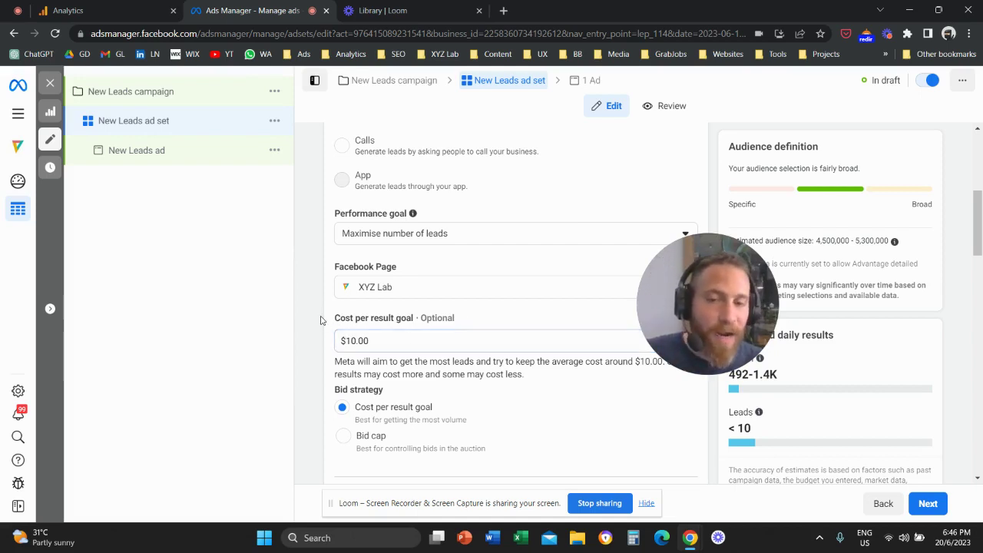